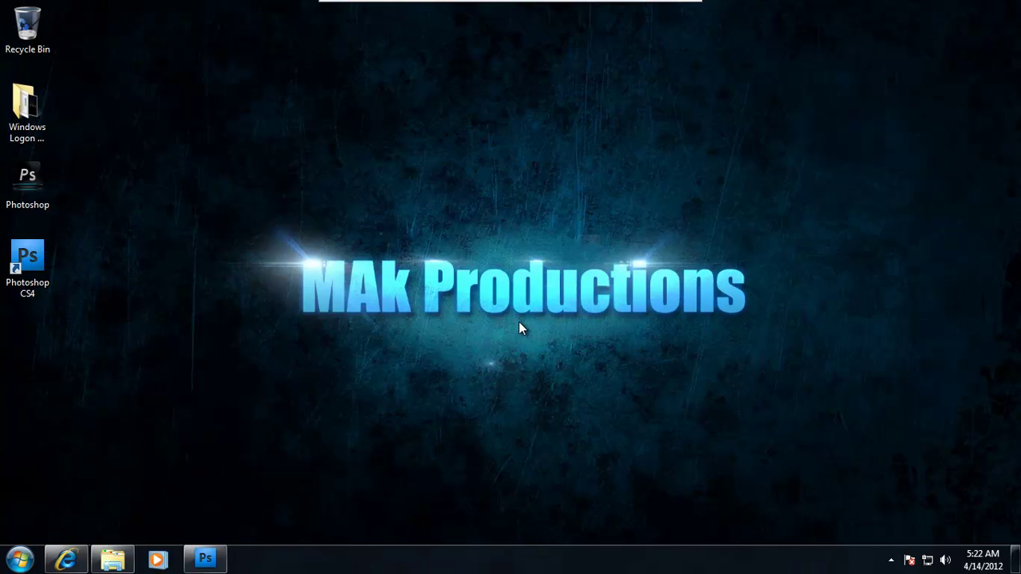
Open Screen Resolution from the desktop menu to confirm the display is 1366 × 768
right_click(519, 216)
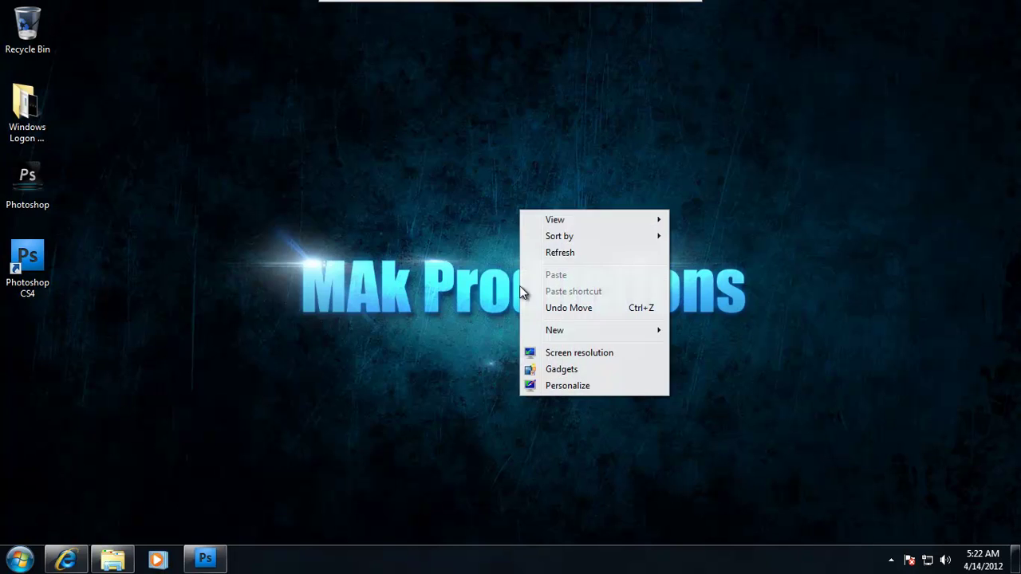
left_click(536, 348)
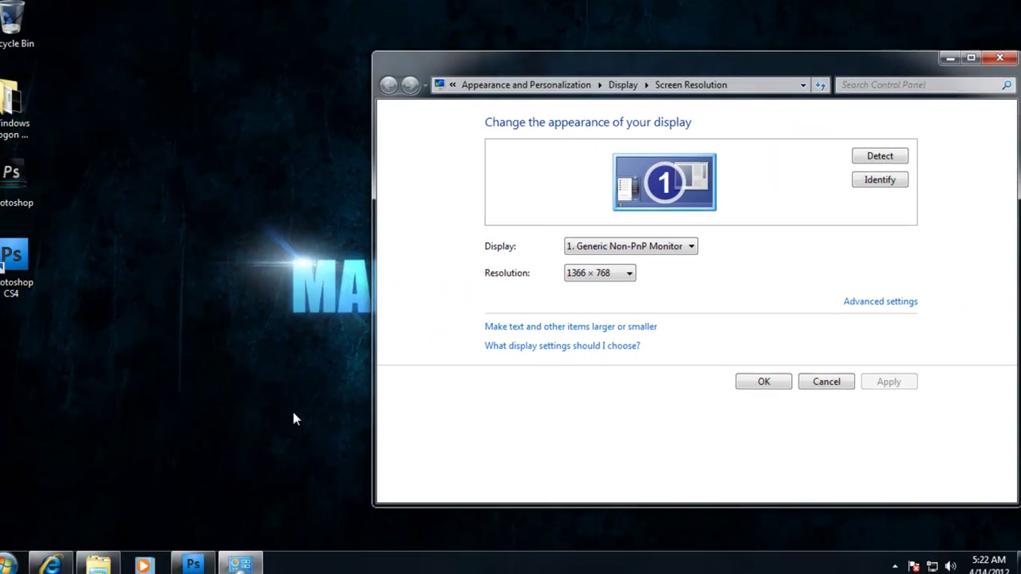
Start a new Photoshop document with its width set to 1366 pixels
left_click(193, 563)
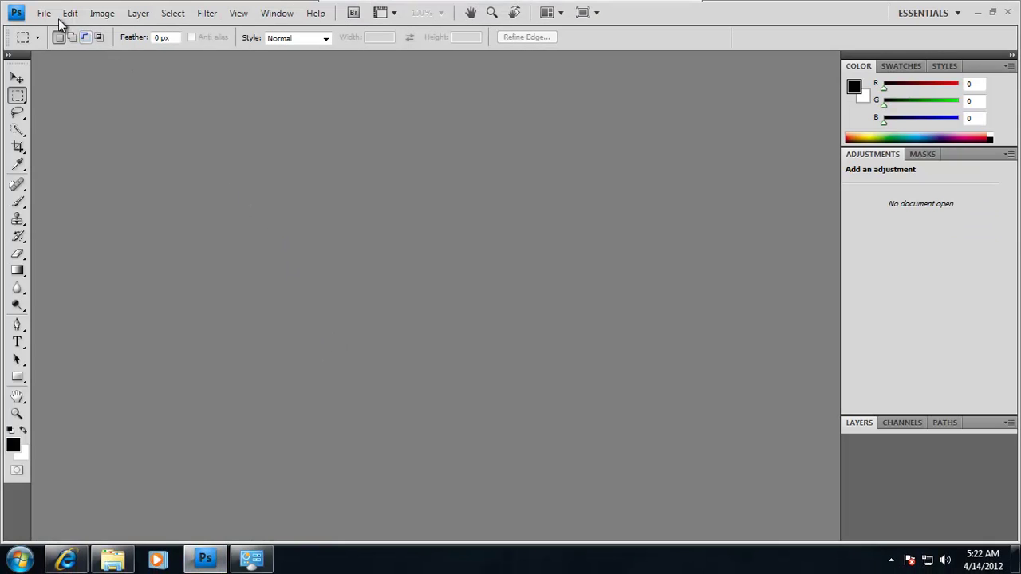
left_click(44, 13)
left_click(50, 27)
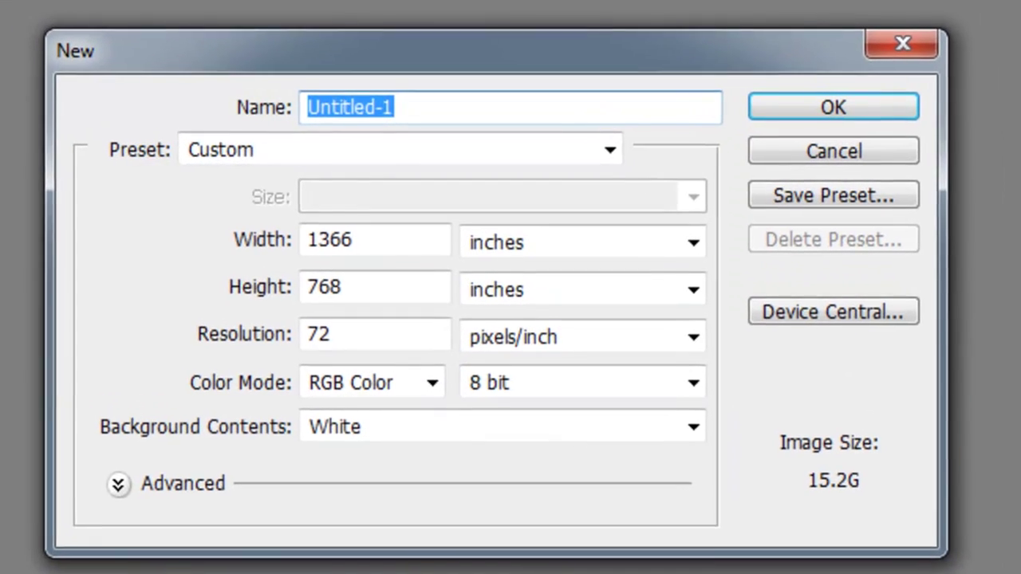
left_click(492, 239)
left_click(498, 275)
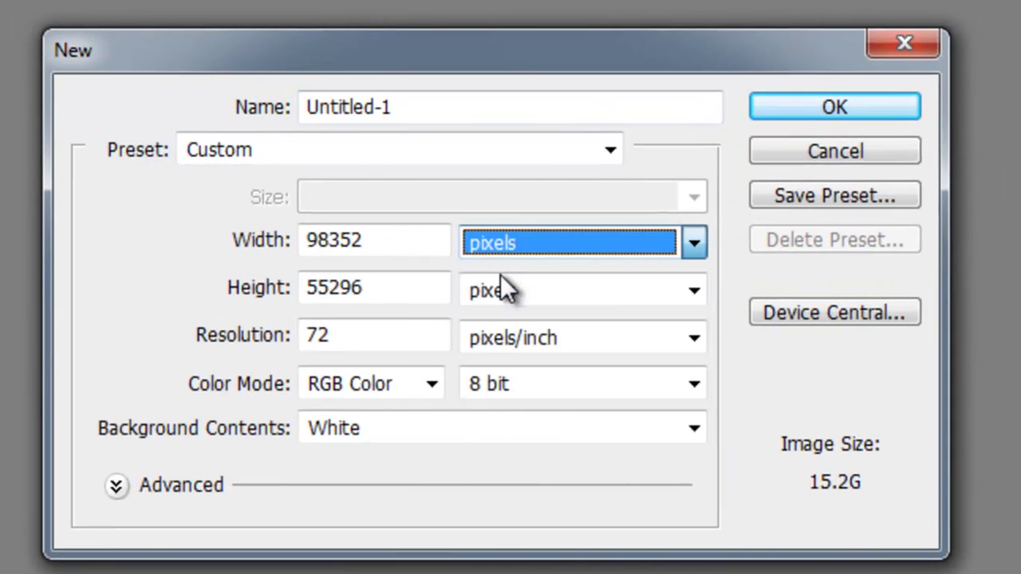
double_click(400, 241)
type("1")
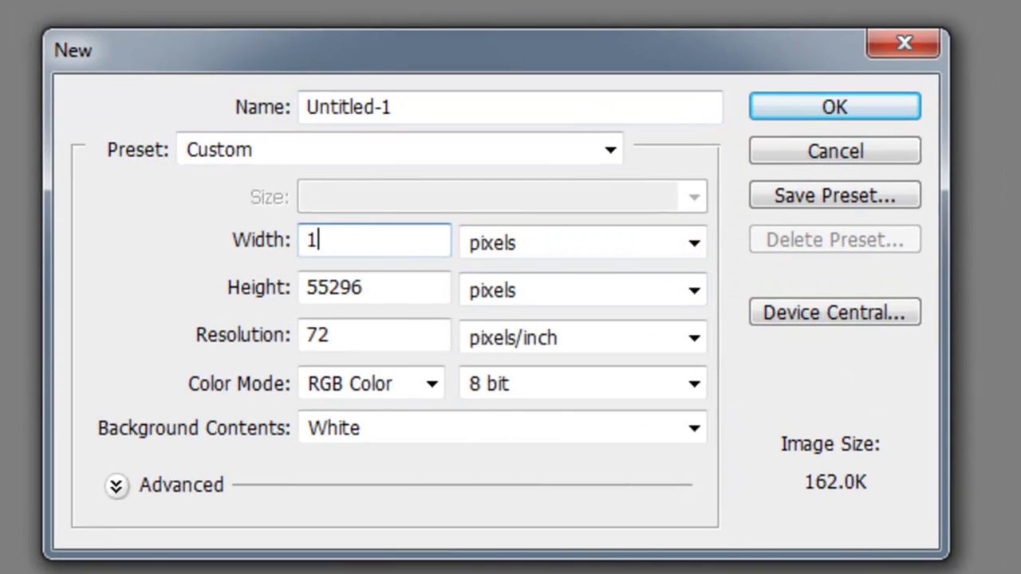
type("366")
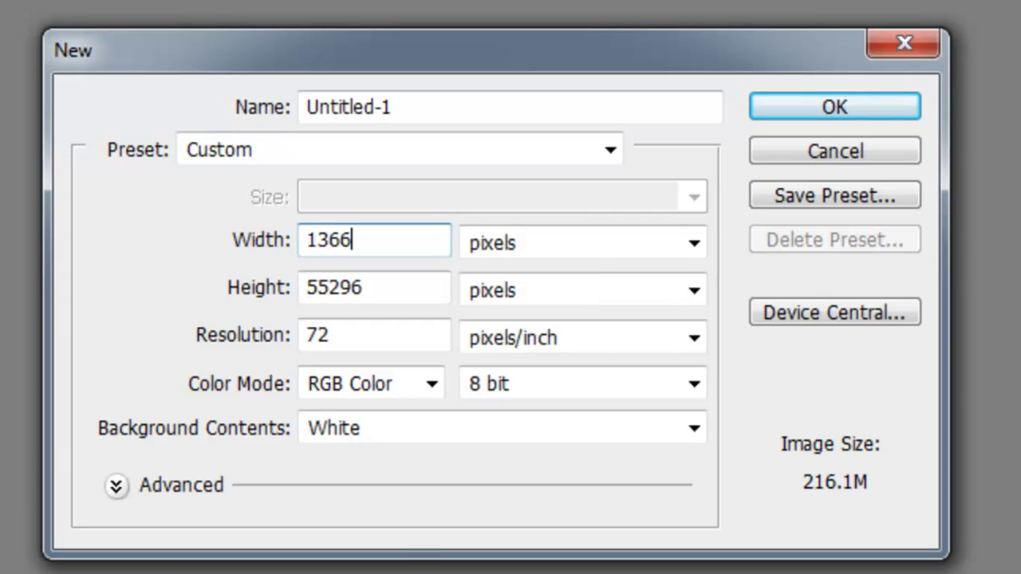
Set the height to 768, name it 'logon Screen BG', and create the document
key("alt+Tab")
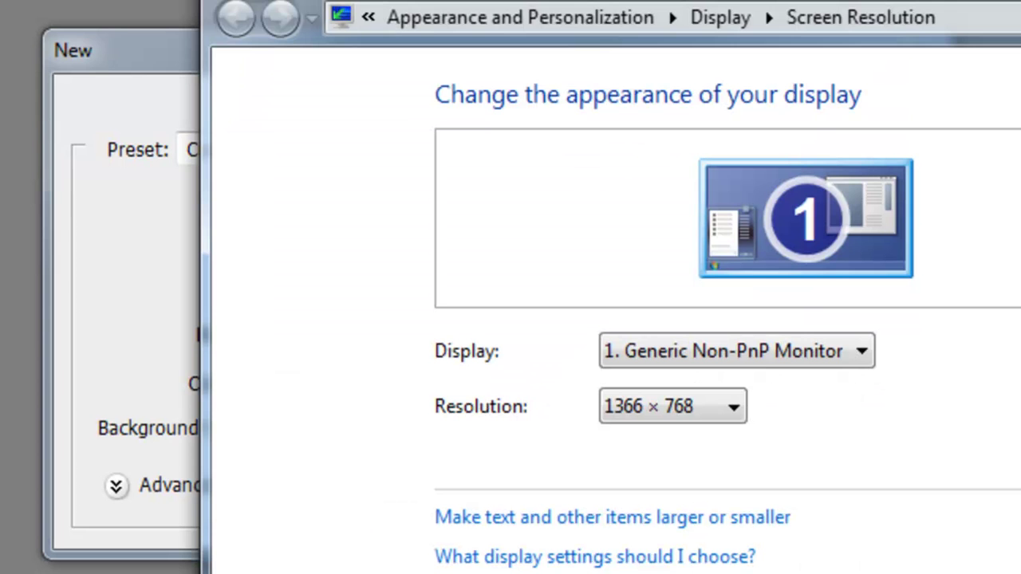
key("alt+Tab")
left_click_drag(412, 298, 213, 305)
type("768")
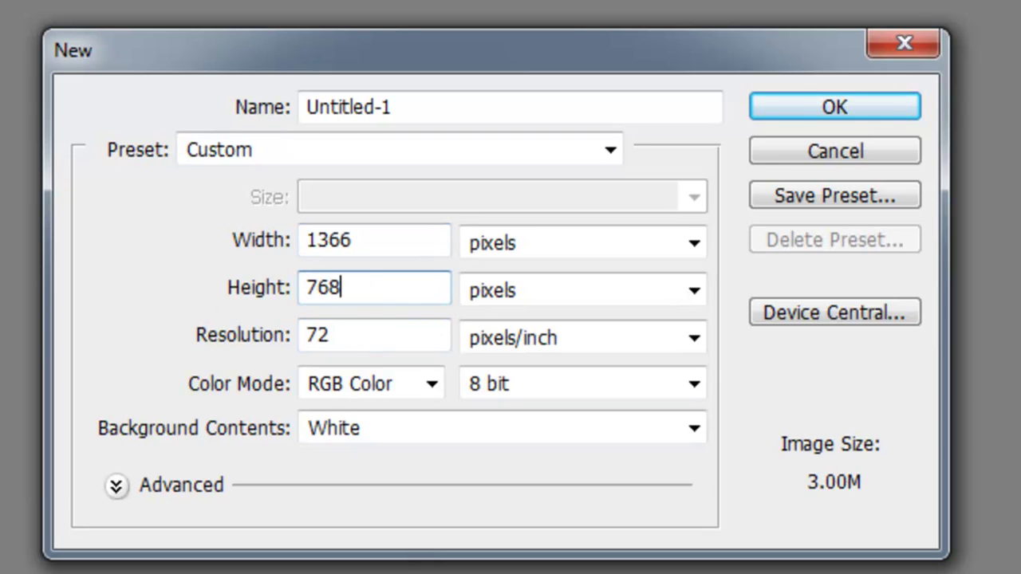
left_click_drag(473, 106, 230, 129)
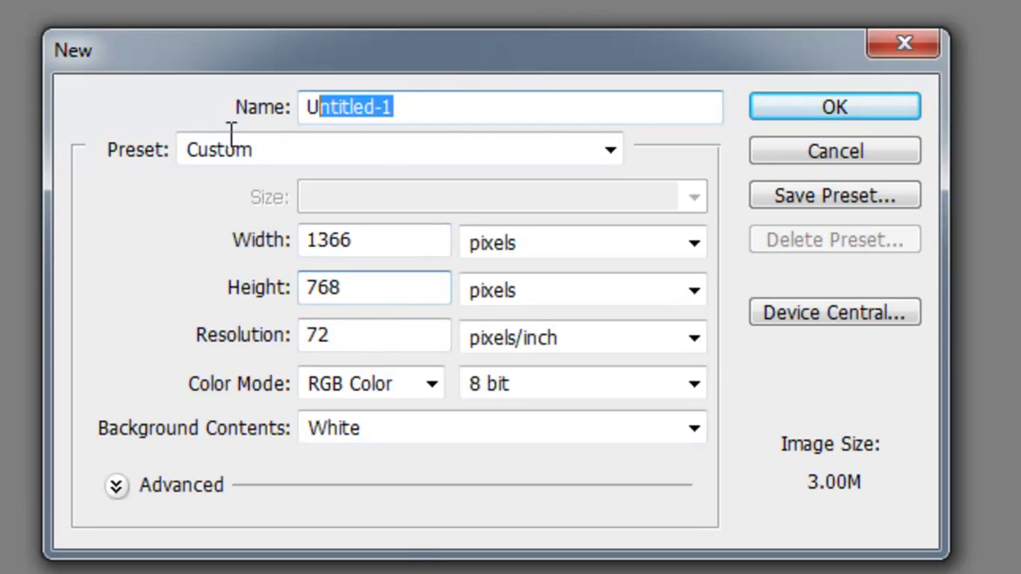
key("BackSpace")
type("logon Scr")
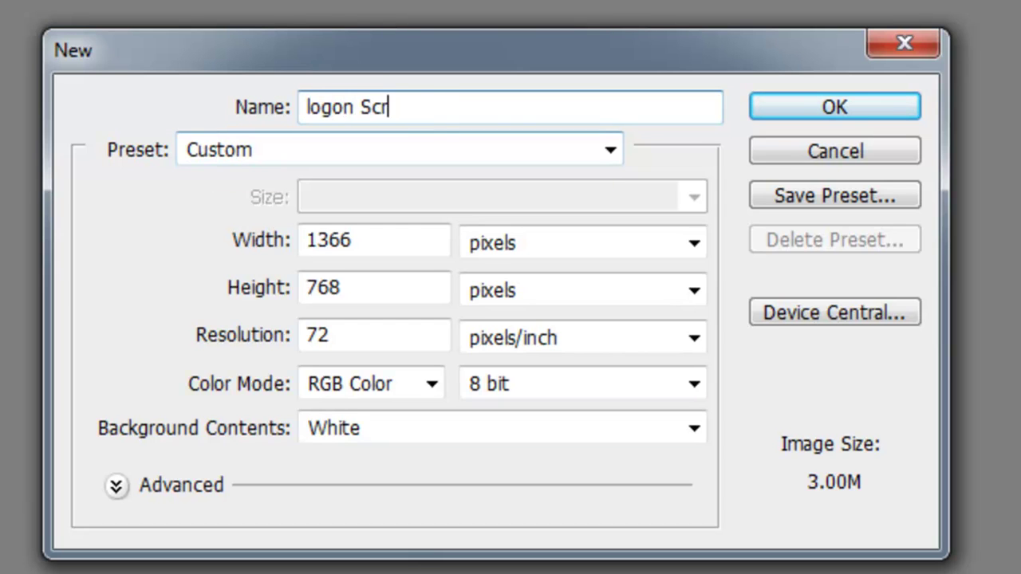
type("een BG")
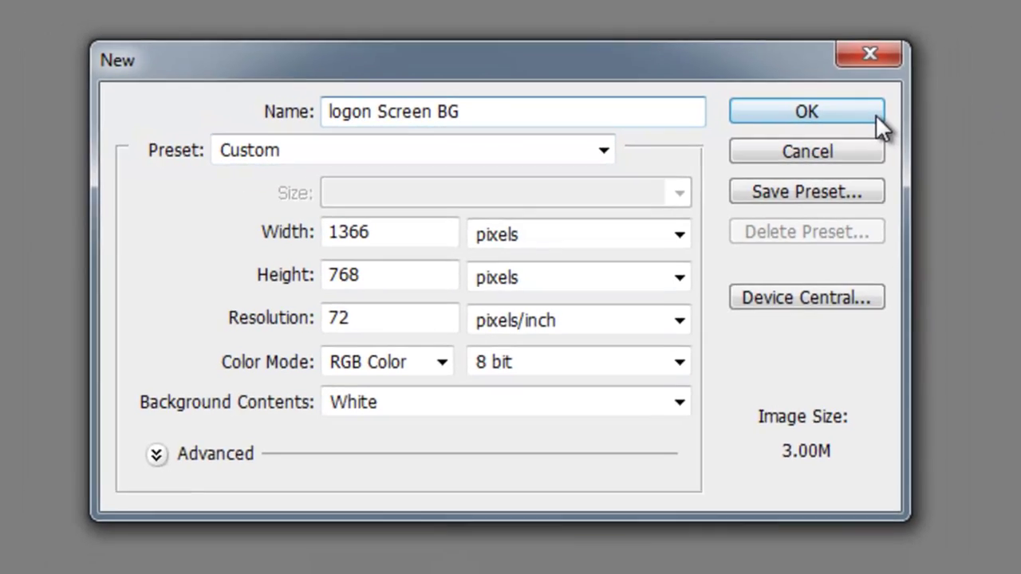
left_click(875, 114)
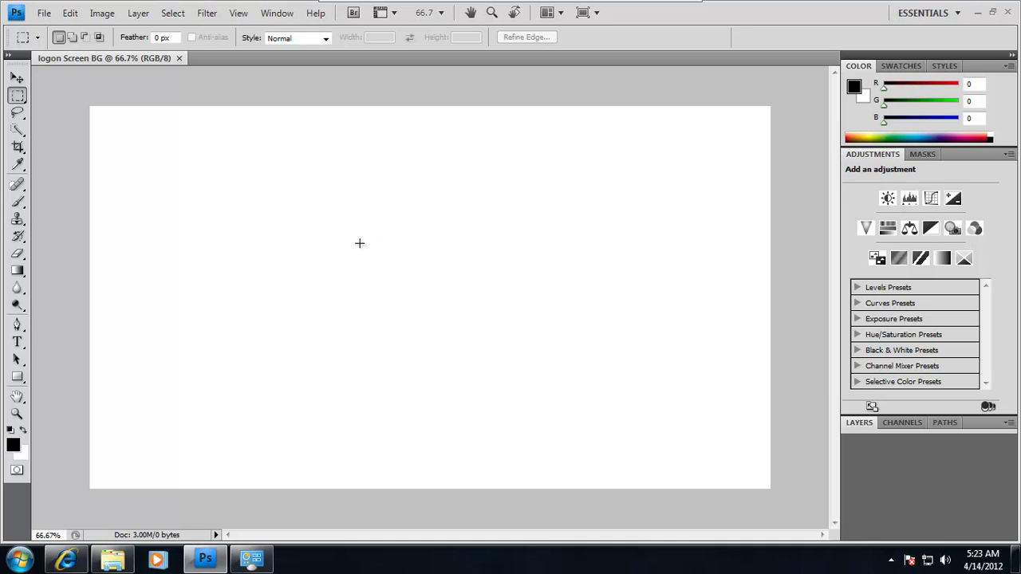
Draw a black rounded rectangle near the canvas centre with the Rounded Rectangle Tool
left_click(17, 380)
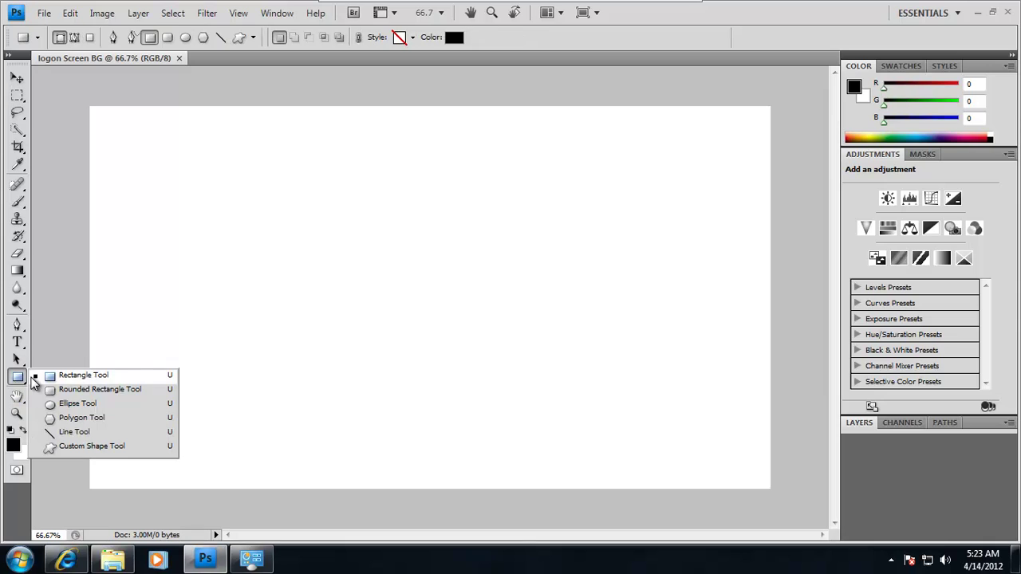
left_click(72, 386)
left_click_drag(388, 228, 507, 378)
Nudge the shape up-left and drag its corners outward into a large near-square panel
key("v")
left_click_drag(498, 343, 474, 336)
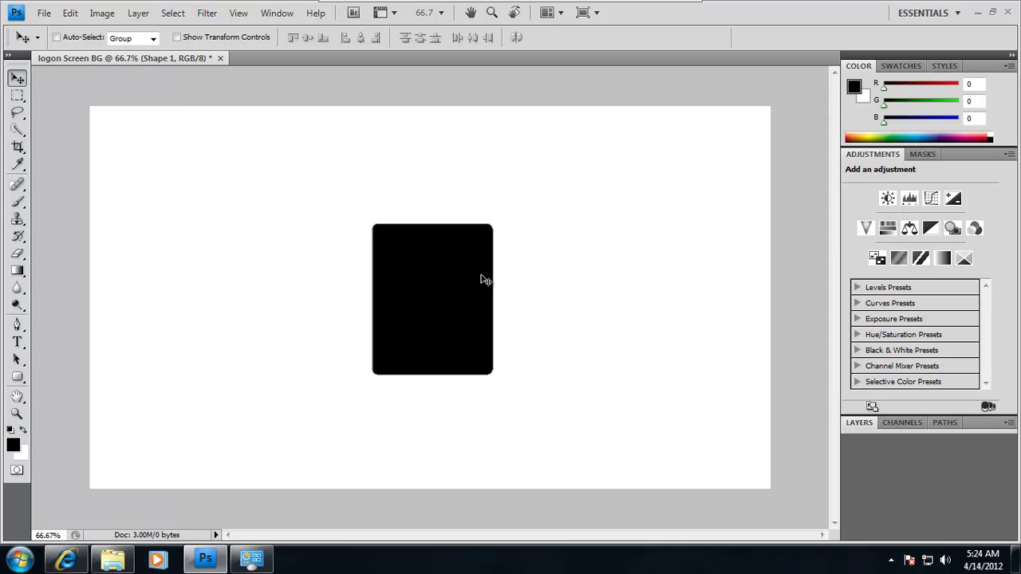
left_click(187, 39)
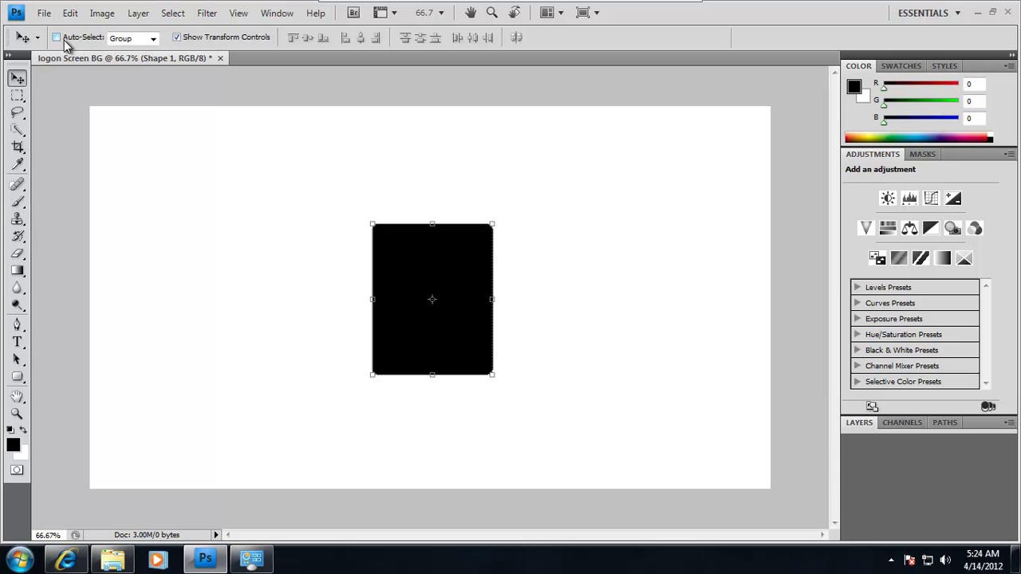
left_click_drag(491, 225, 541, 194)
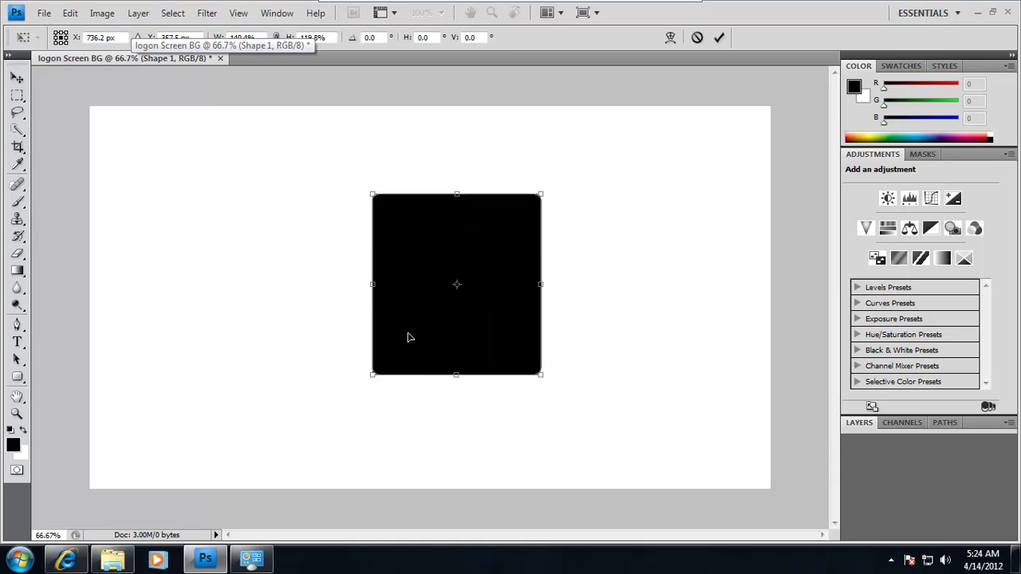
left_click_drag(372, 374, 332, 416)
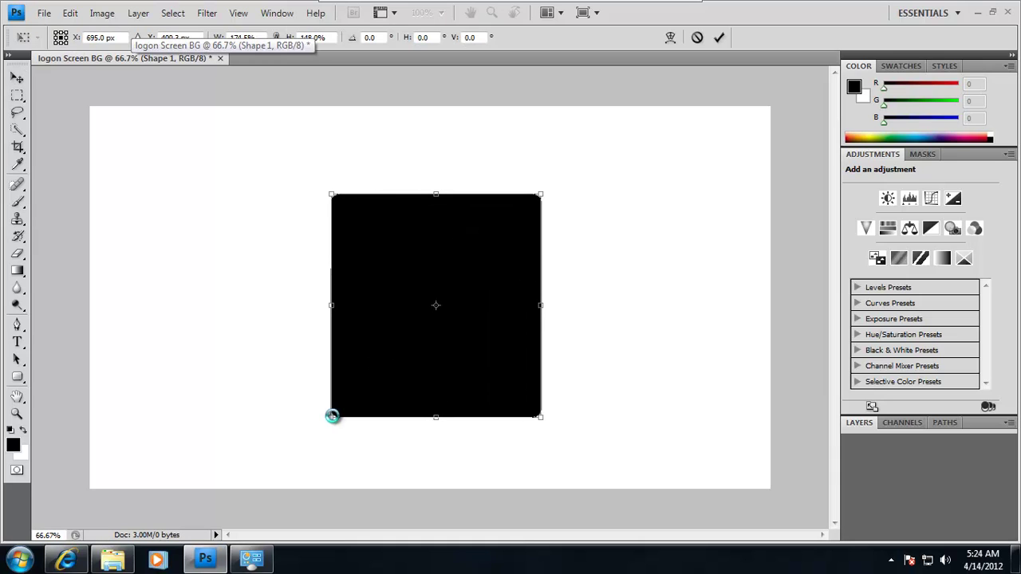
key("Return")
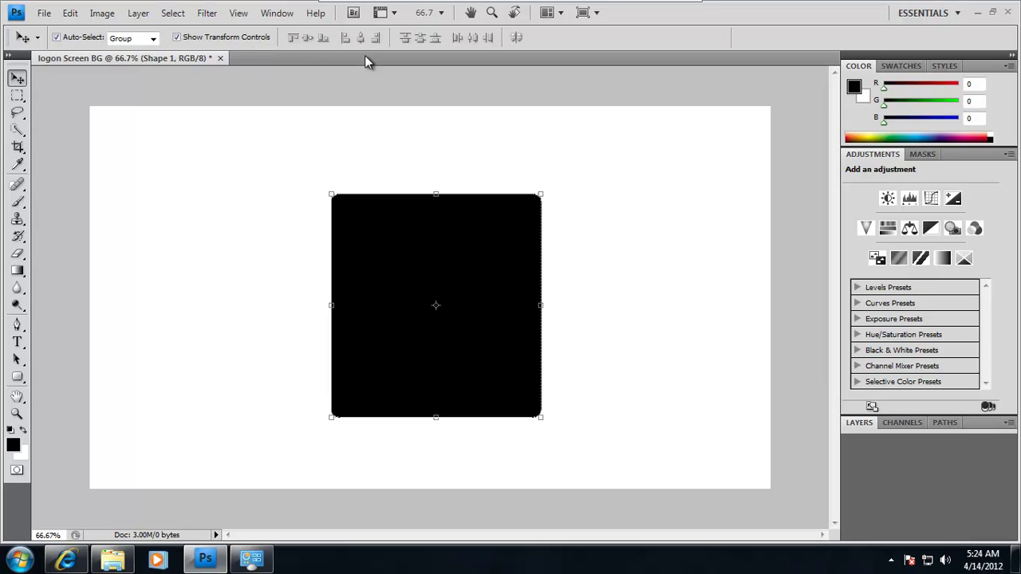
Place MAk Productions Light Studio from Windows Logon Changer at full canvas size, hiding Shape 1 and Background
left_click(44, 13)
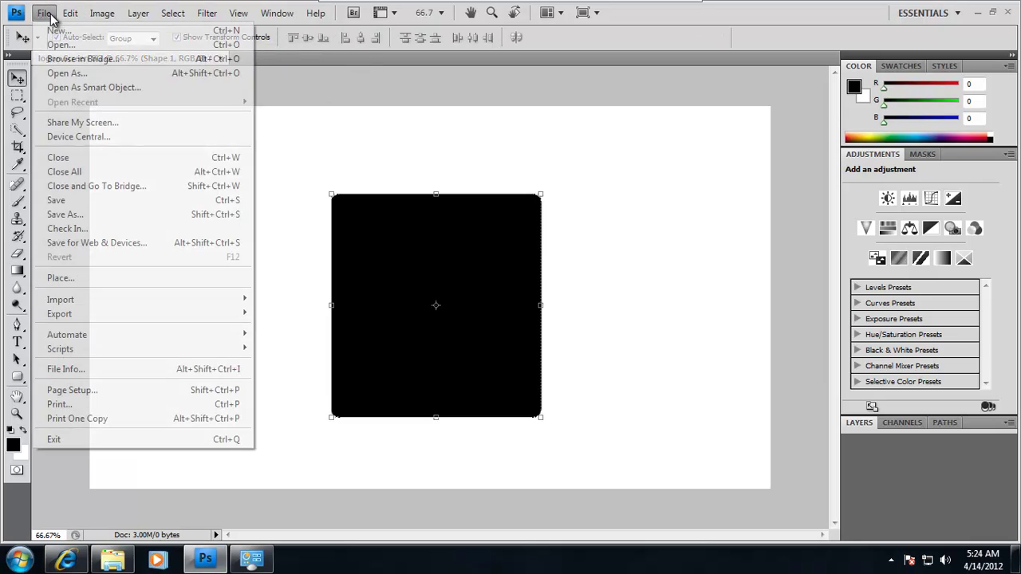
left_click(94, 277)
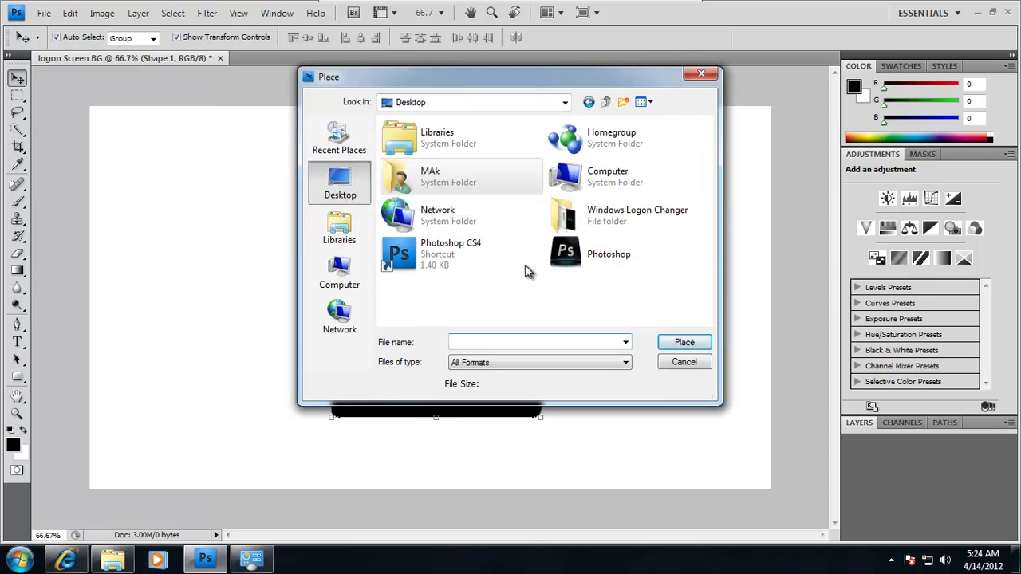
double_click(606, 214)
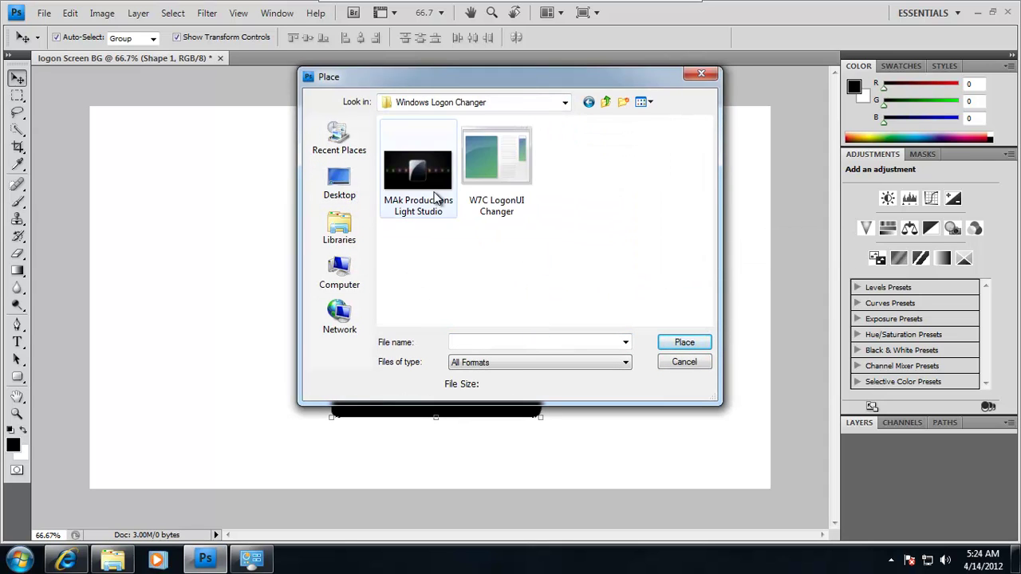
double_click(418, 172)
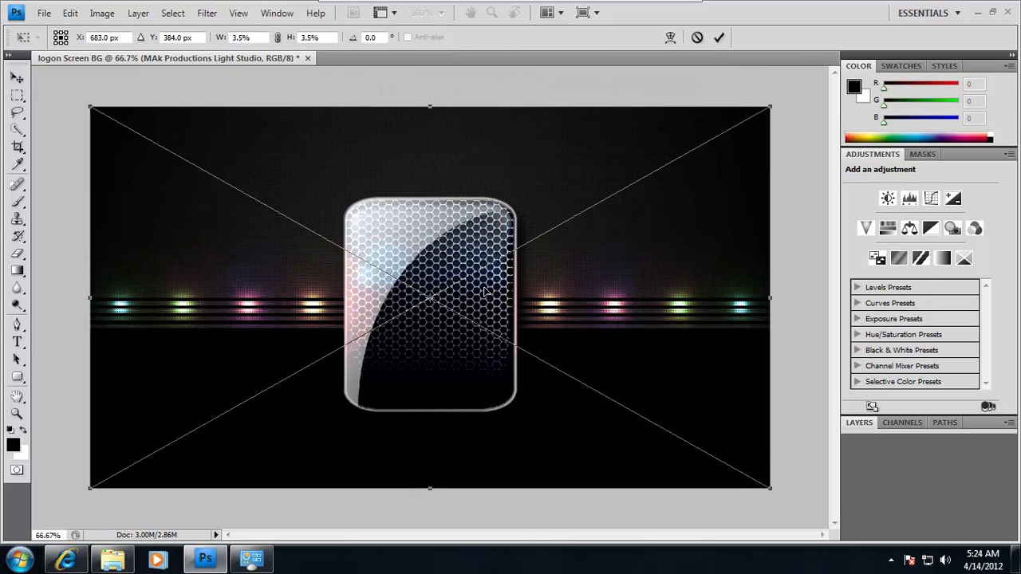
key("Return")
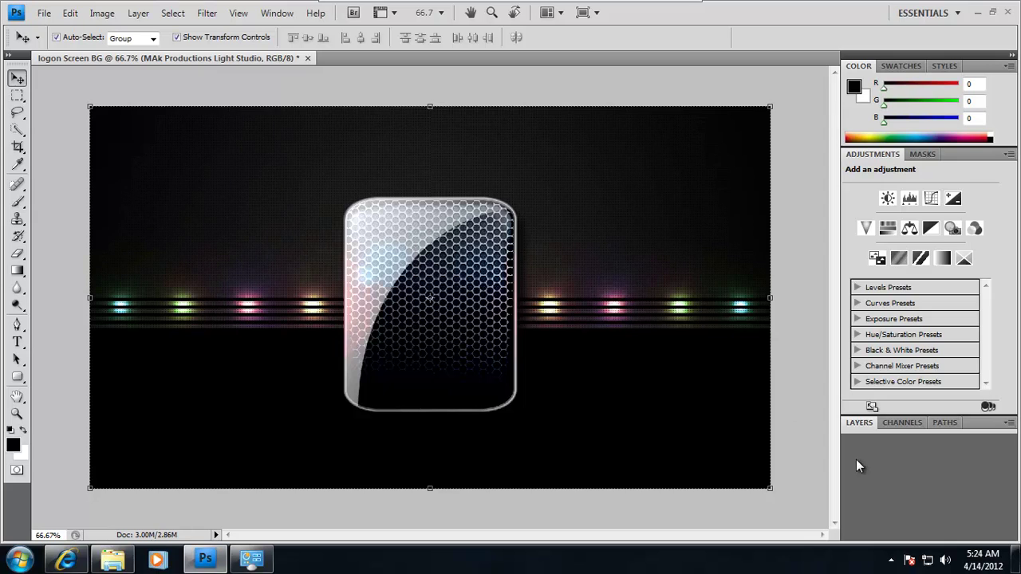
left_click(863, 423)
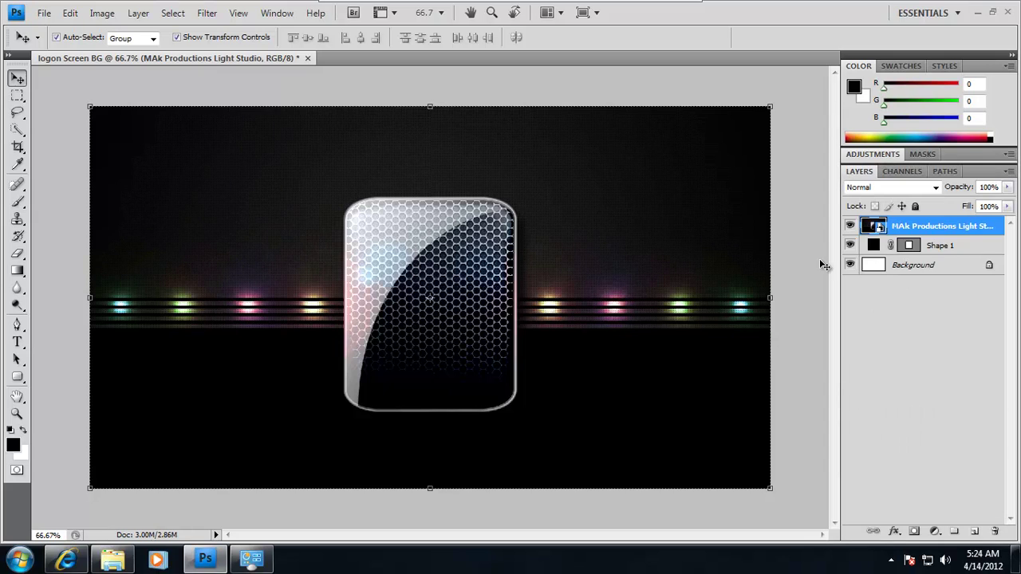
left_click_drag(849, 246, 850, 265)
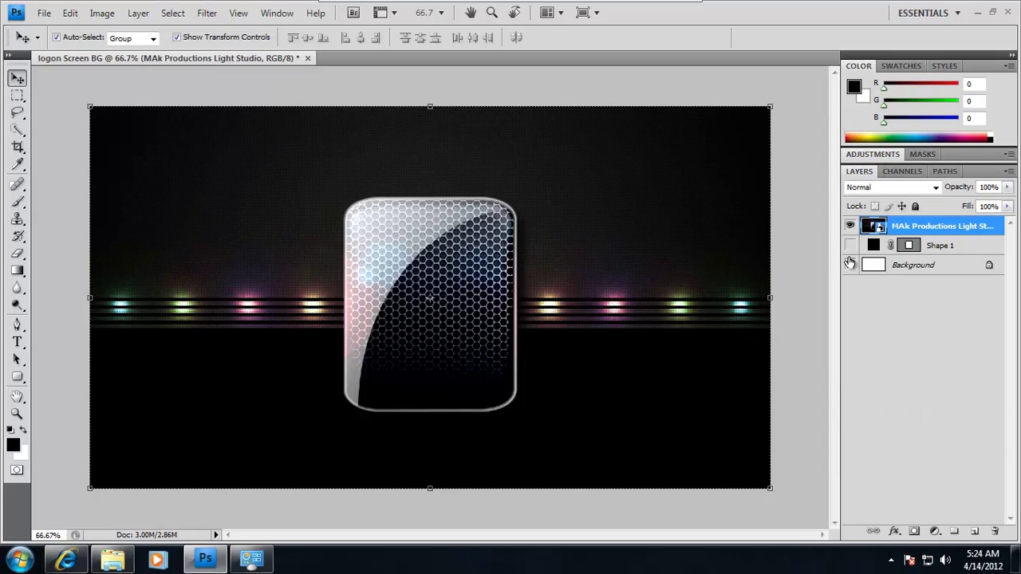
Hide all layers but the light image and save a non-interlaced PNG copy, logon Screen BG.png
left_click(802, 260)
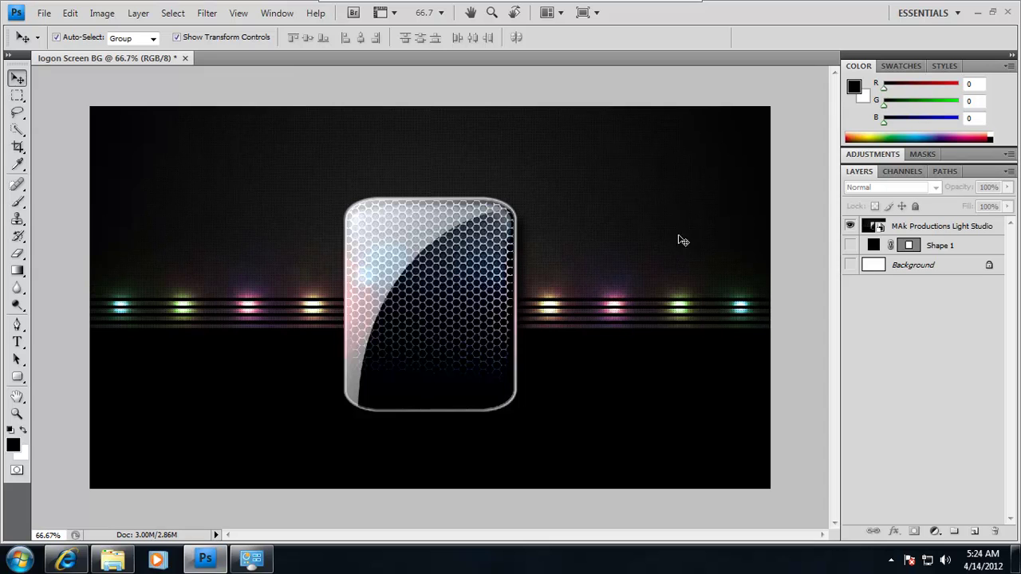
left_click(42, 14)
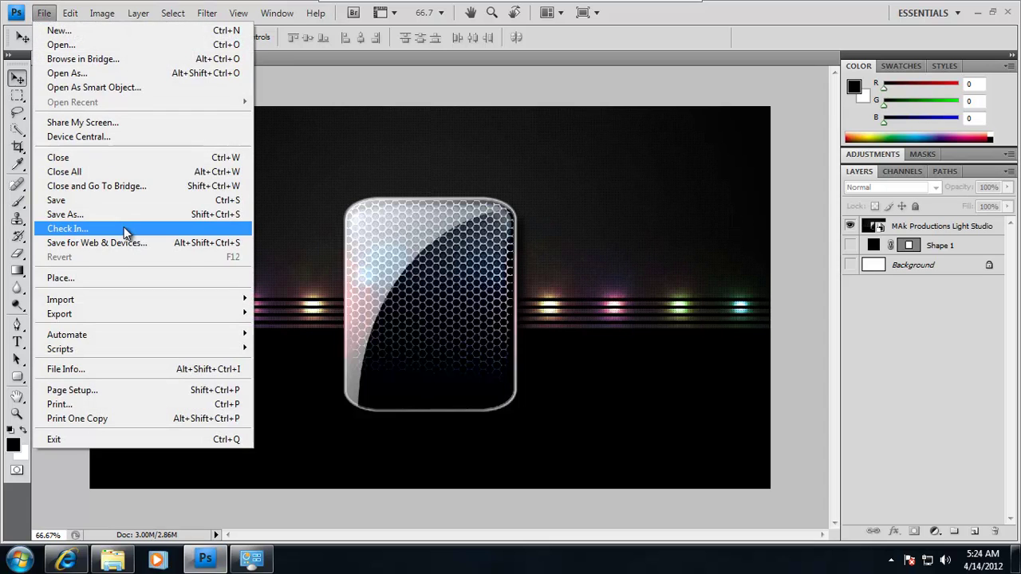
left_click(122, 215)
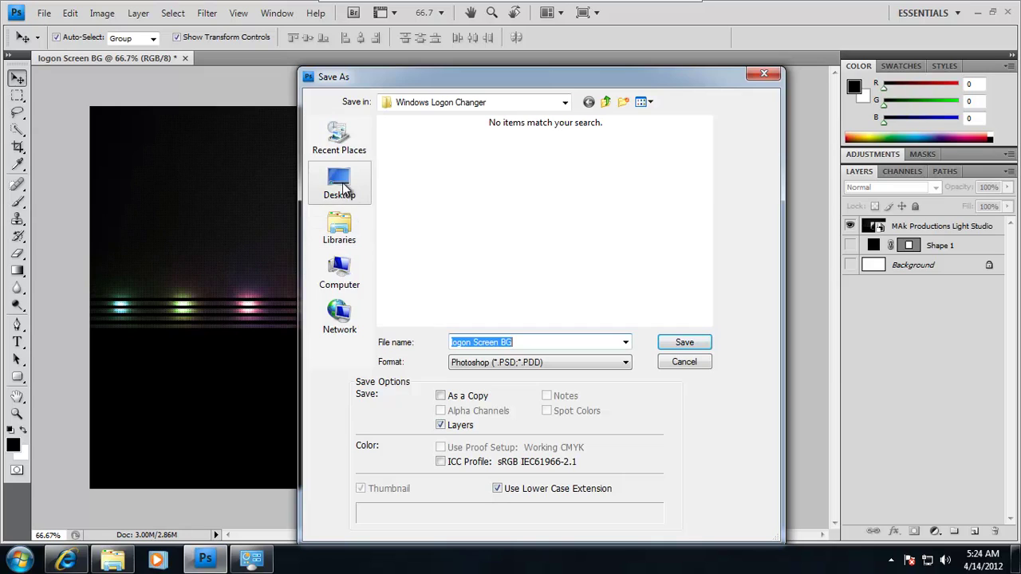
left_click(527, 364)
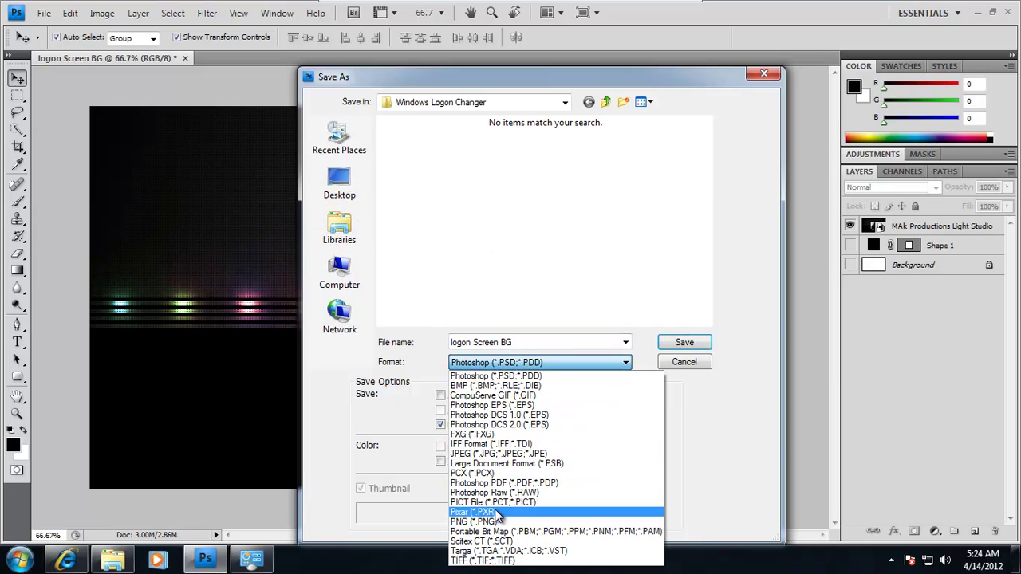
left_click(493, 524)
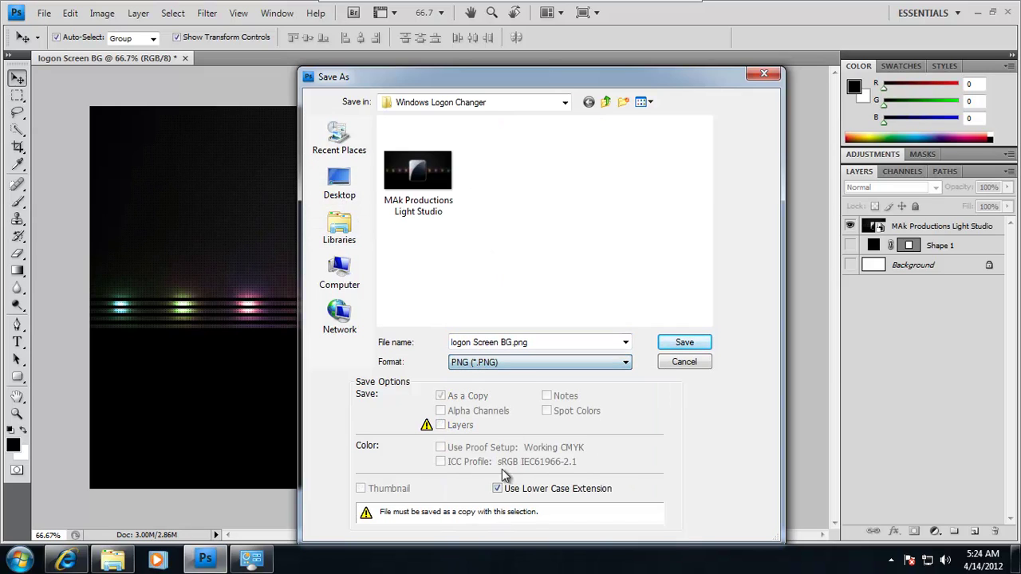
left_click(504, 343)
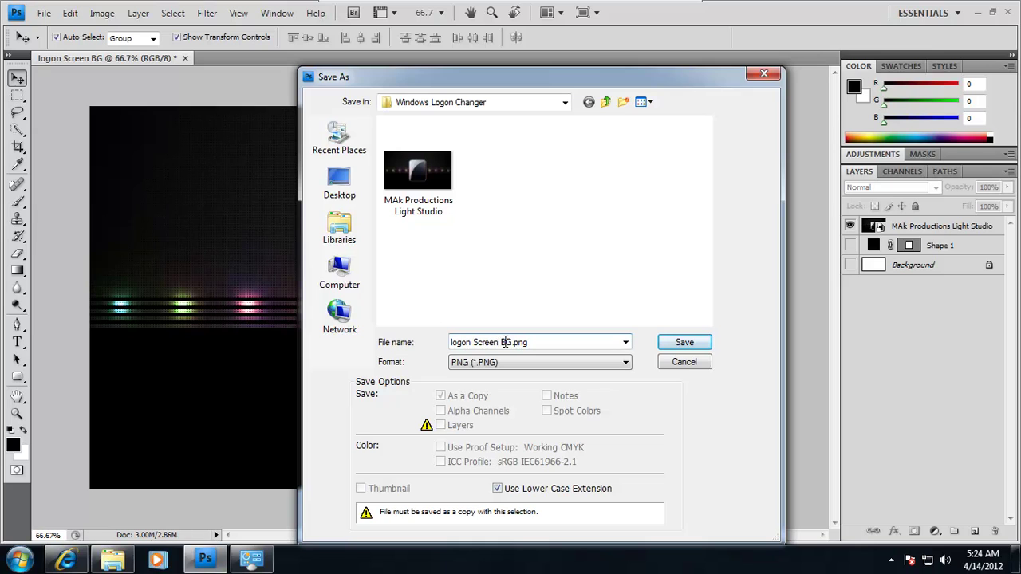
left_click(677, 344)
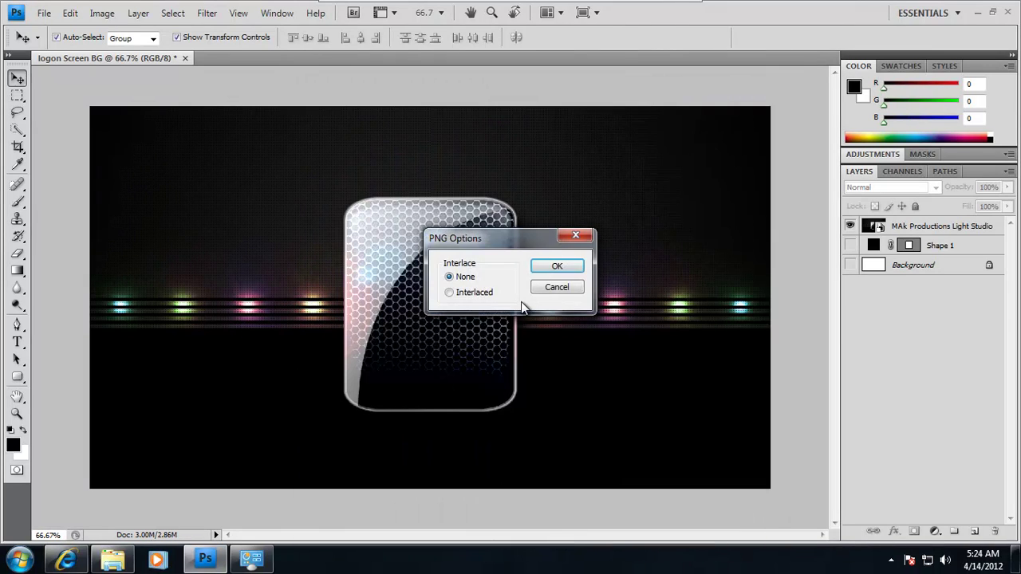
left_click(557, 267)
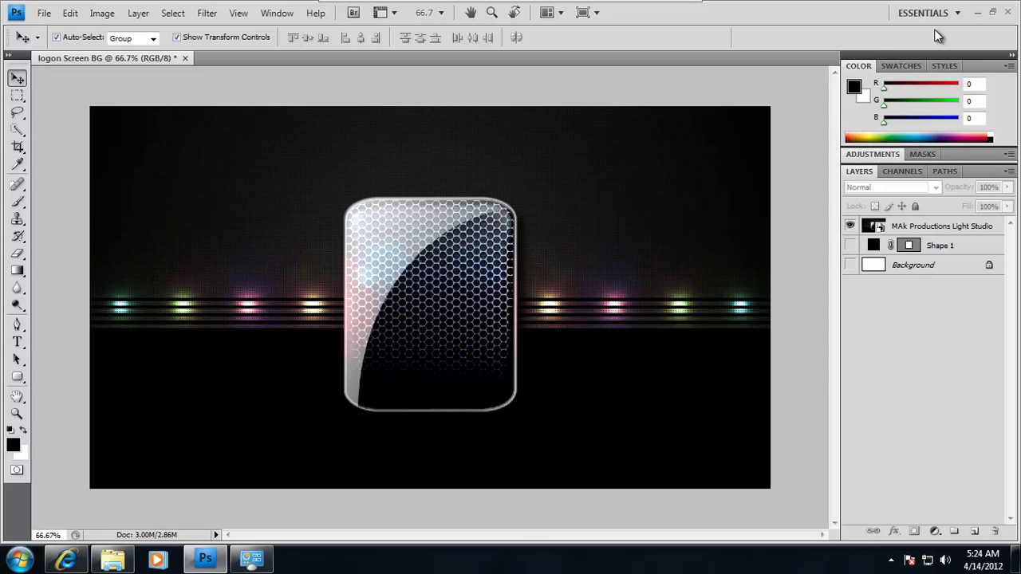
Minimize Photoshop, open the Windows Logon Changer folder, enlarge its window, and select W7C LogonUI Changer
left_click(980, 13)
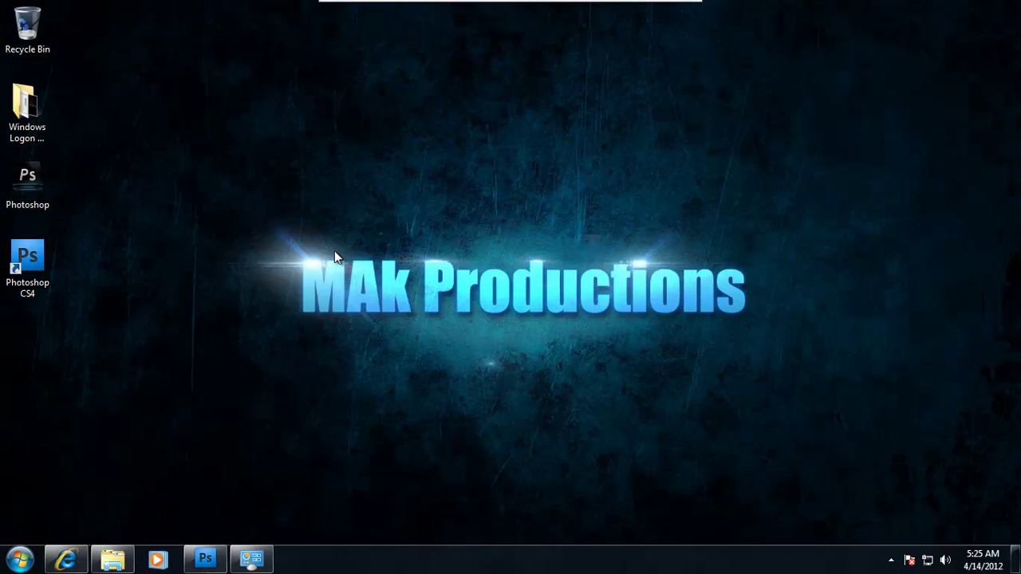
left_click(32, 118)
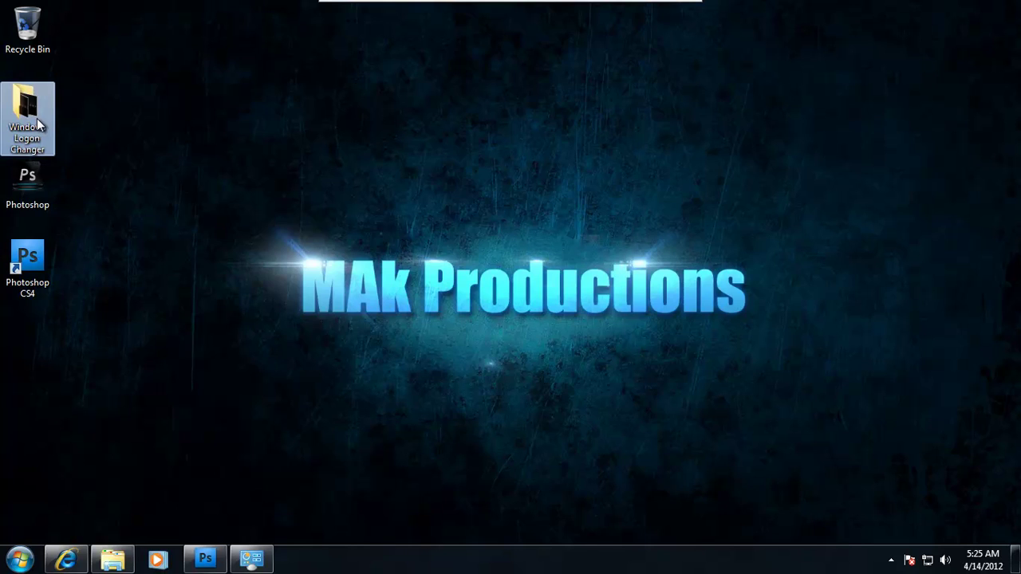
double_click(41, 111)
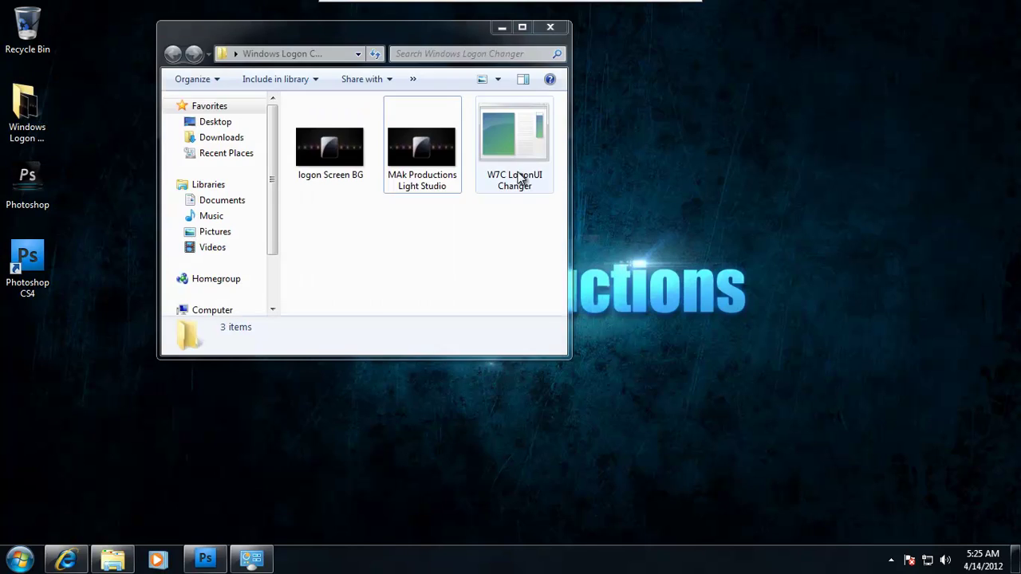
left_click(563, 355)
left_click_drag(563, 355, 747, 406)
left_click(494, 139)
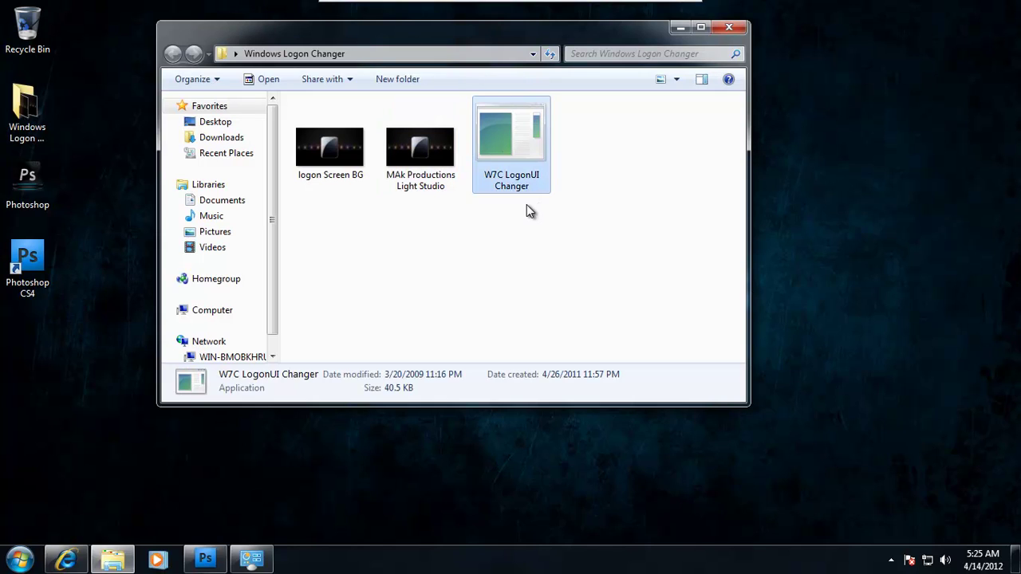
Run W7C LogonUI Changer as administrator and pick logon Screen BG from Desktop\Windows Logon Changer
right_click(516, 136)
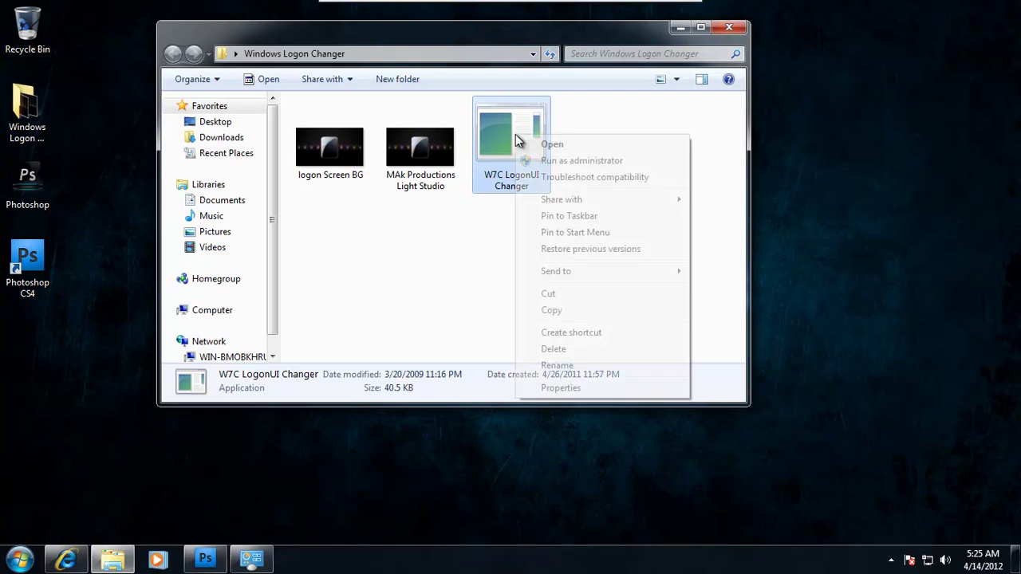
left_click(541, 161)
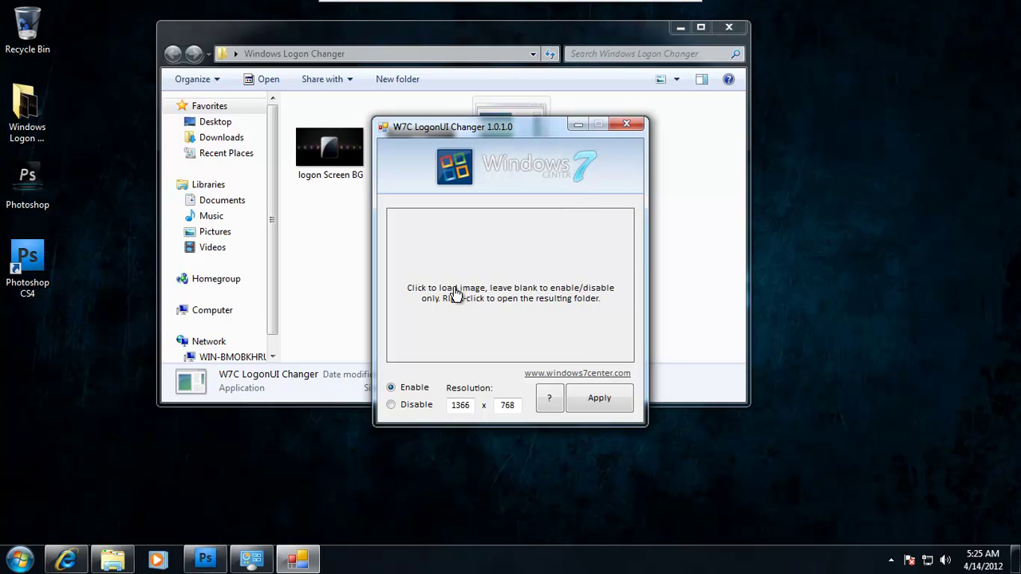
left_click(556, 255)
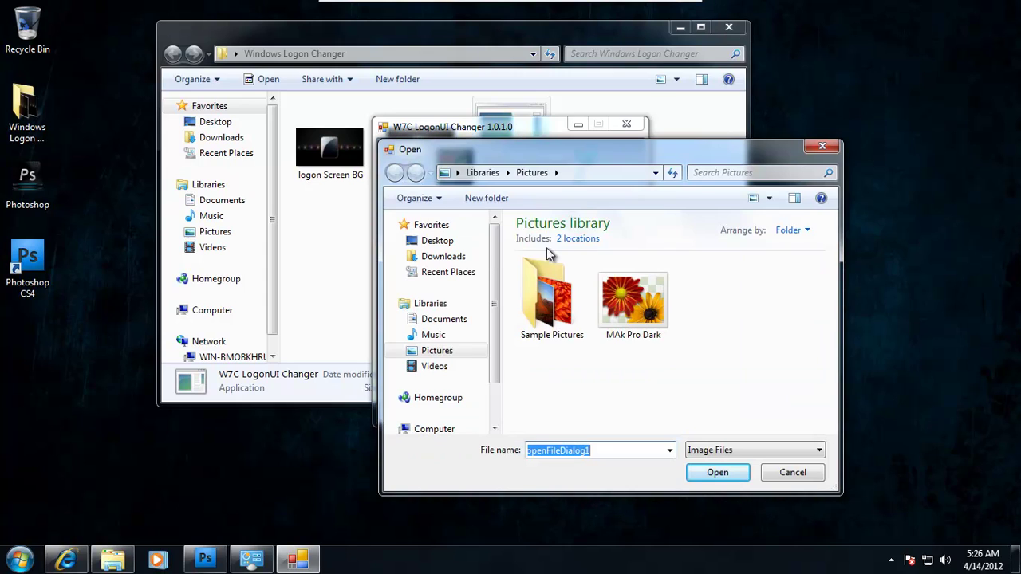
left_click(438, 243)
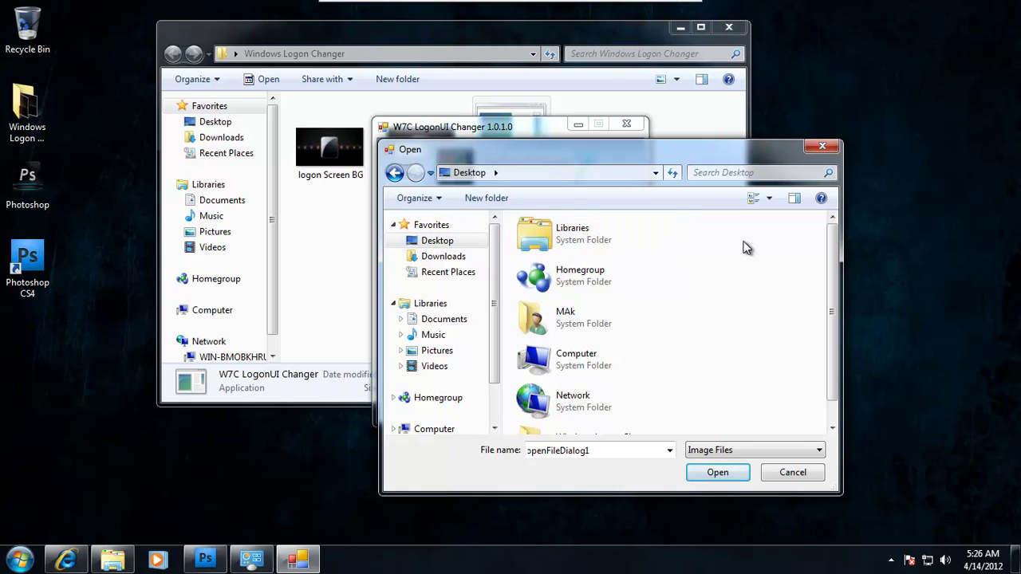
scroll(831, 247, "down", 2)
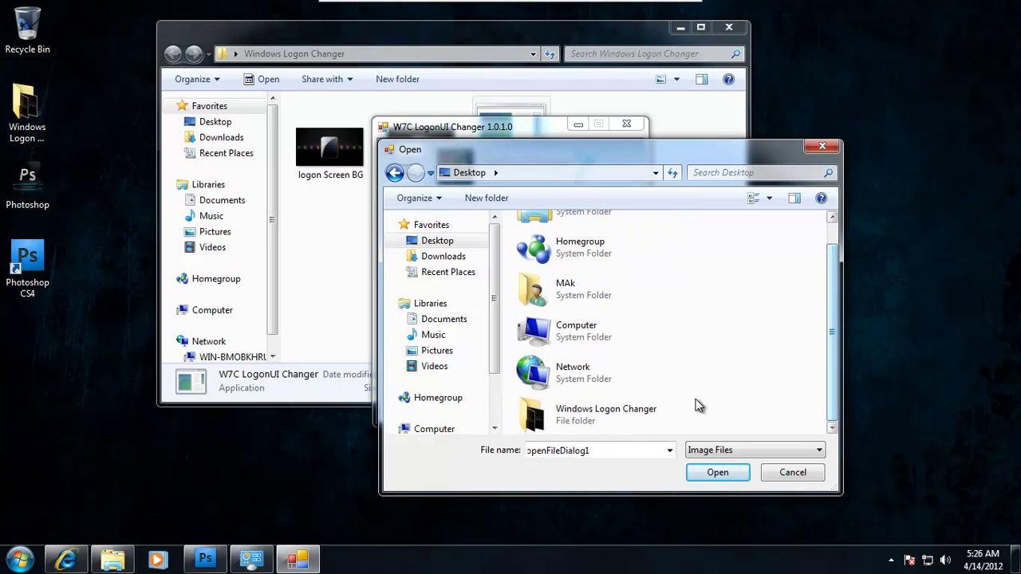
double_click(622, 419)
left_click(550, 242)
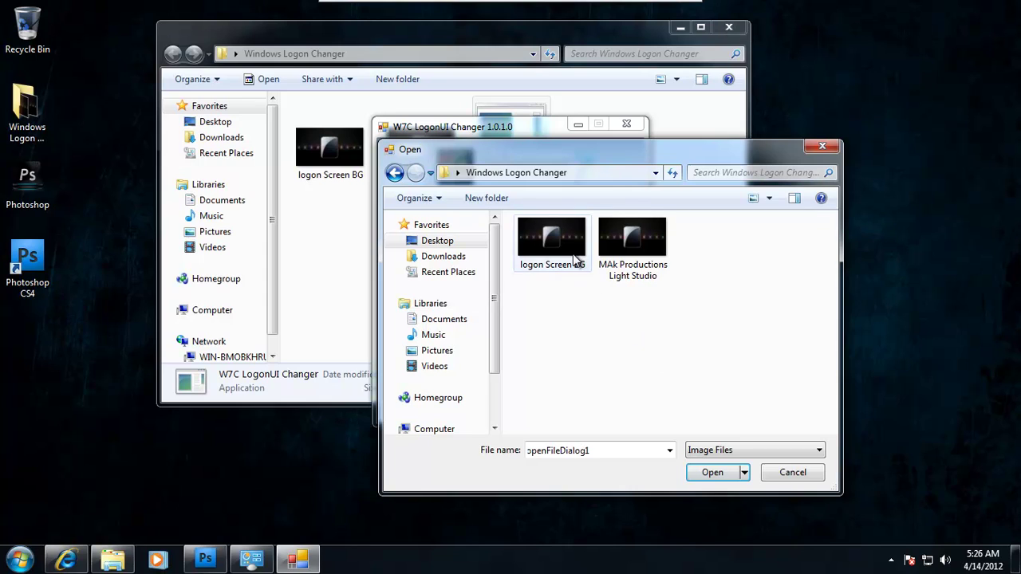
Load logon Screen BG, apply it as the logon background, and dismiss both success messages
left_click(708, 473)
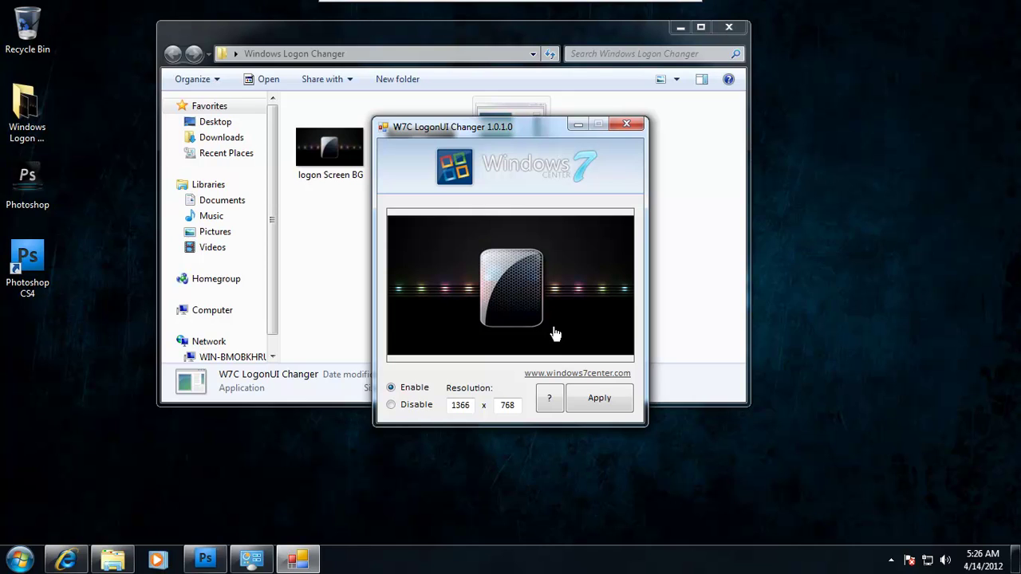
left_click(586, 399)
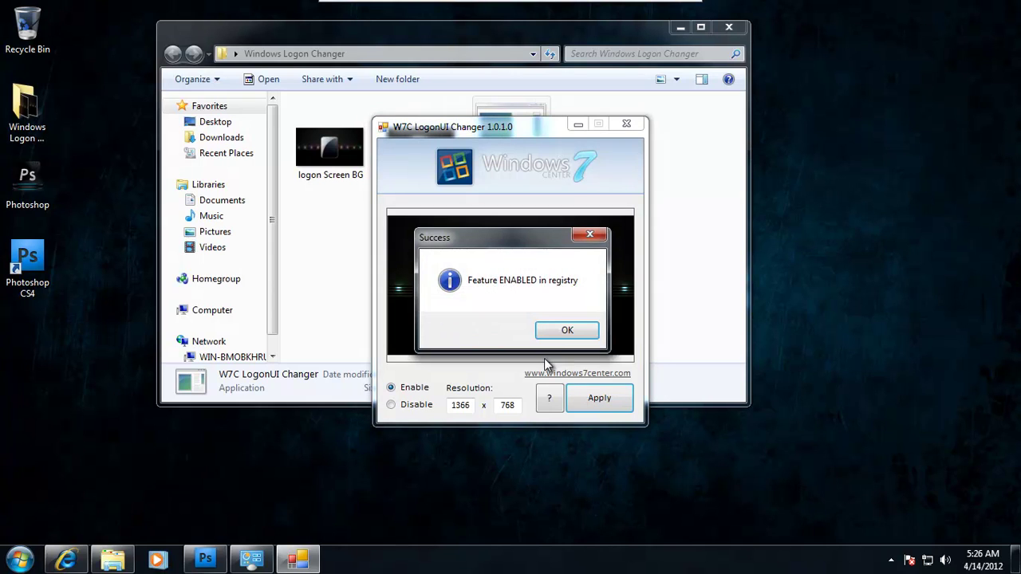
left_click(562, 330)
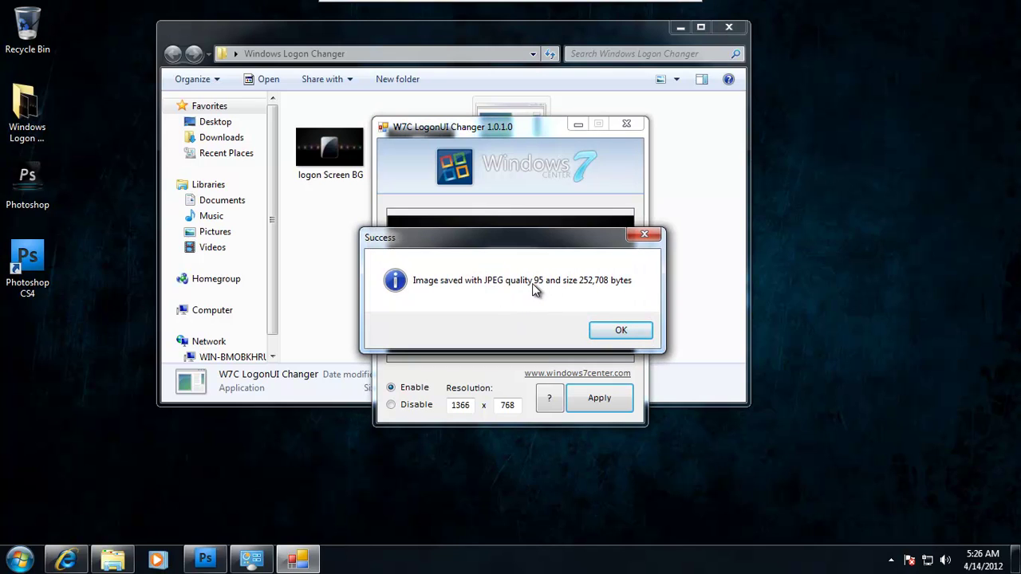
key("Return")
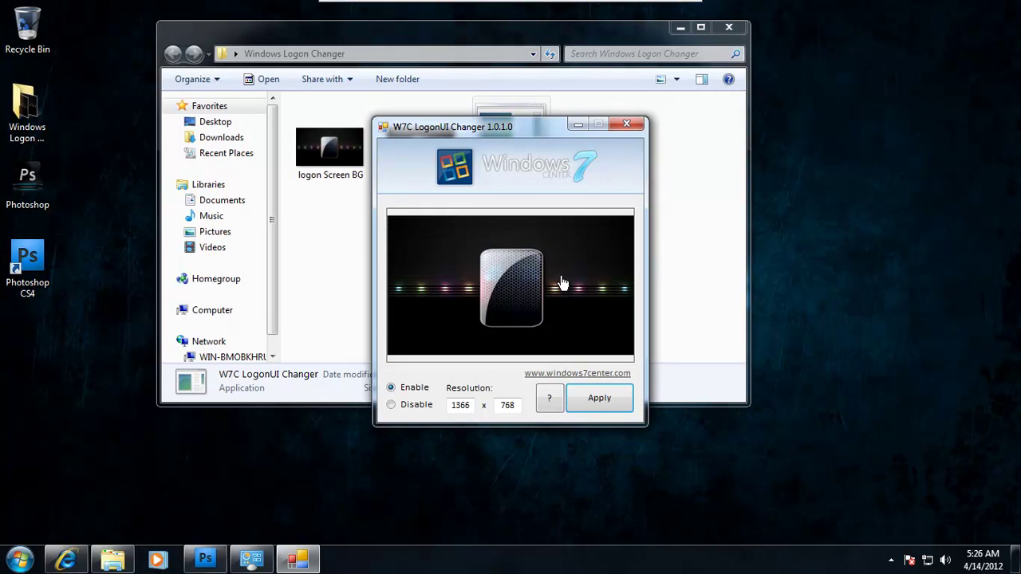
Minimize the changer and folder windows, then lock Windows from the Start menu's shut-down options
left_click(577, 123)
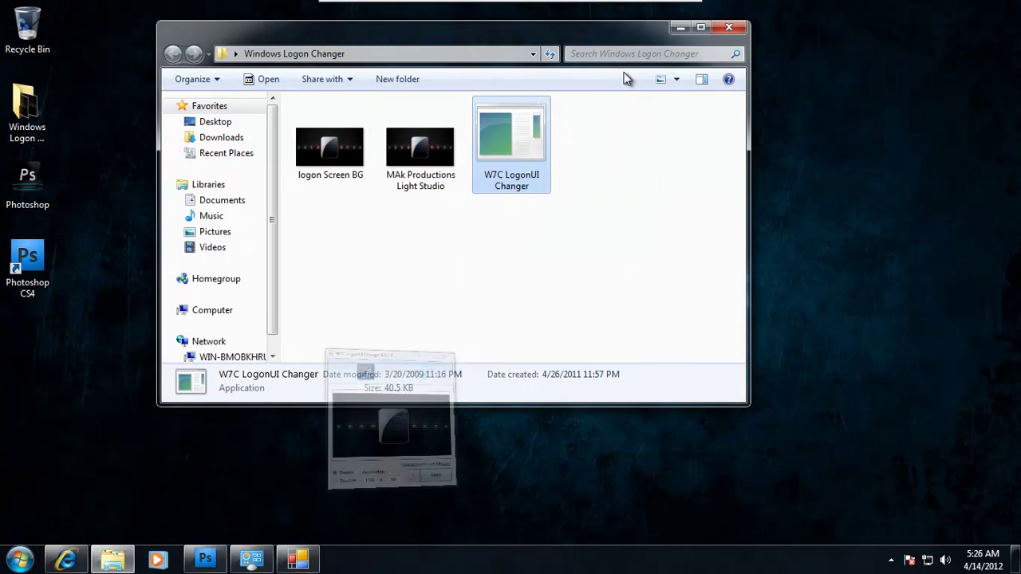
left_click(681, 27)
left_click(19, 558)
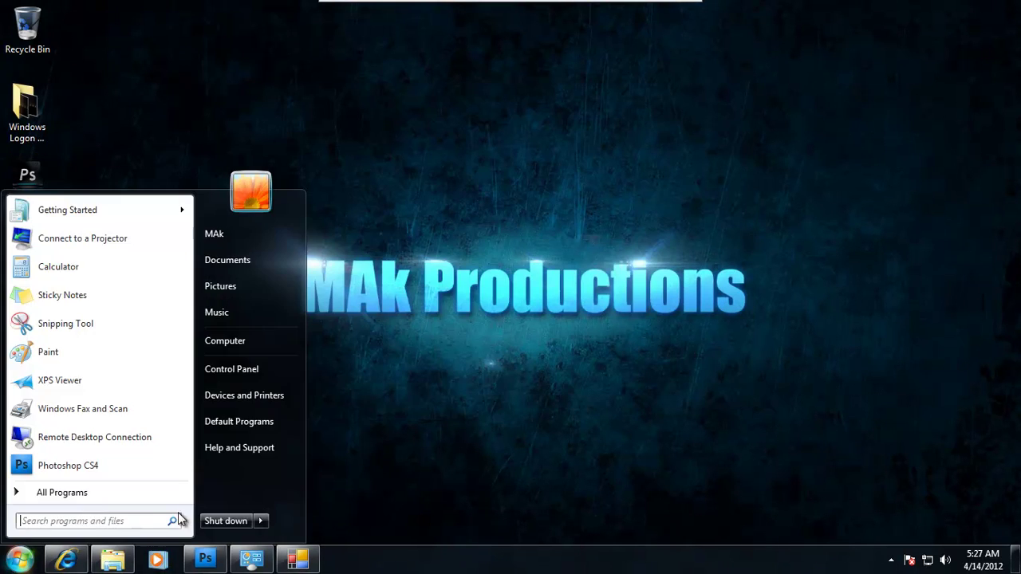
mouse_move(260, 519)
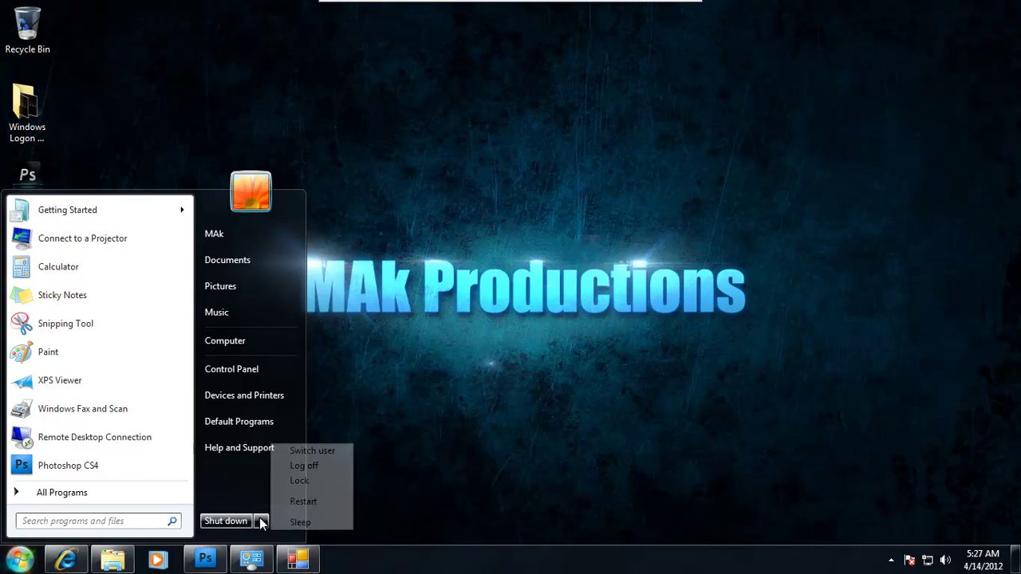
left_click(335, 479)
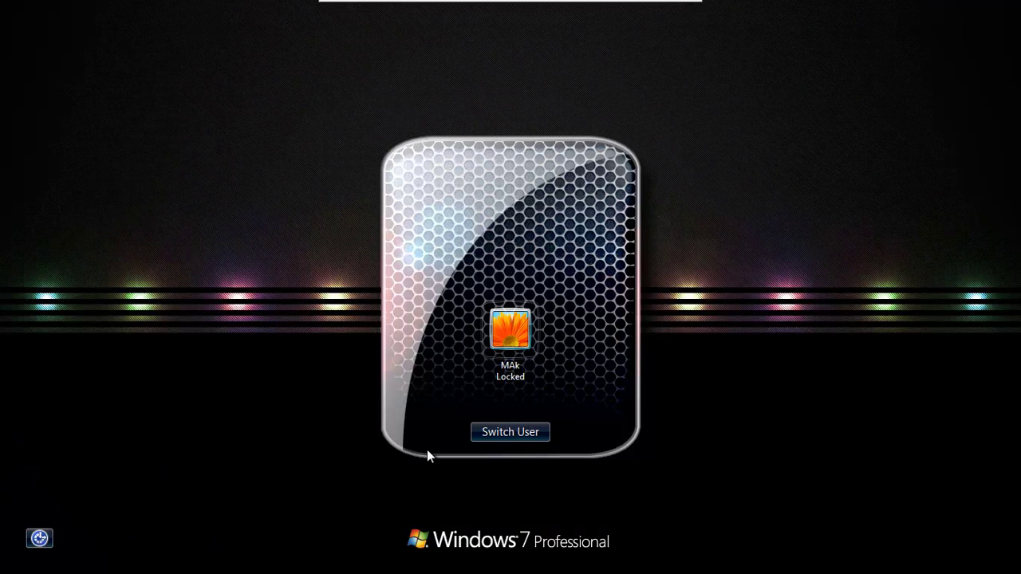